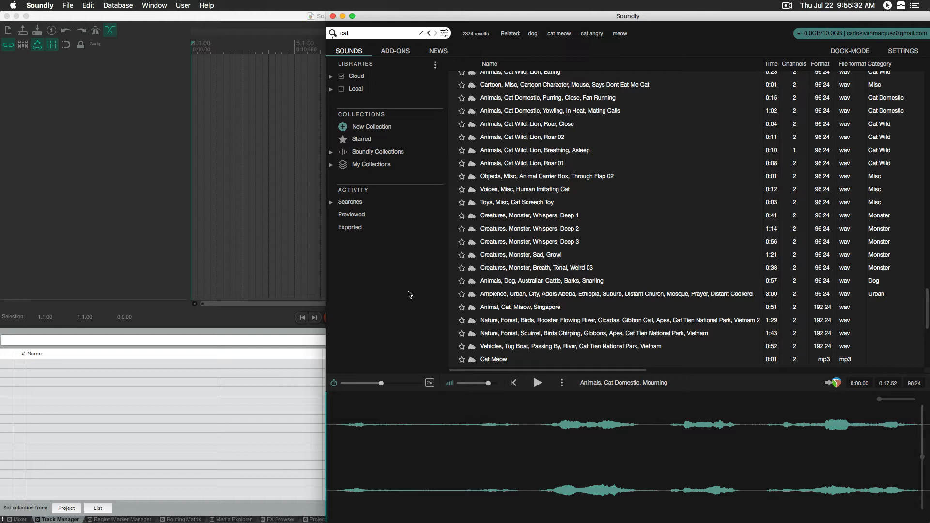
# Preview the "Animals, Cat Wild, Lion, Roar, Close" sound, stop playback and spot it to REAPER
pyautogui.click(409, 294)
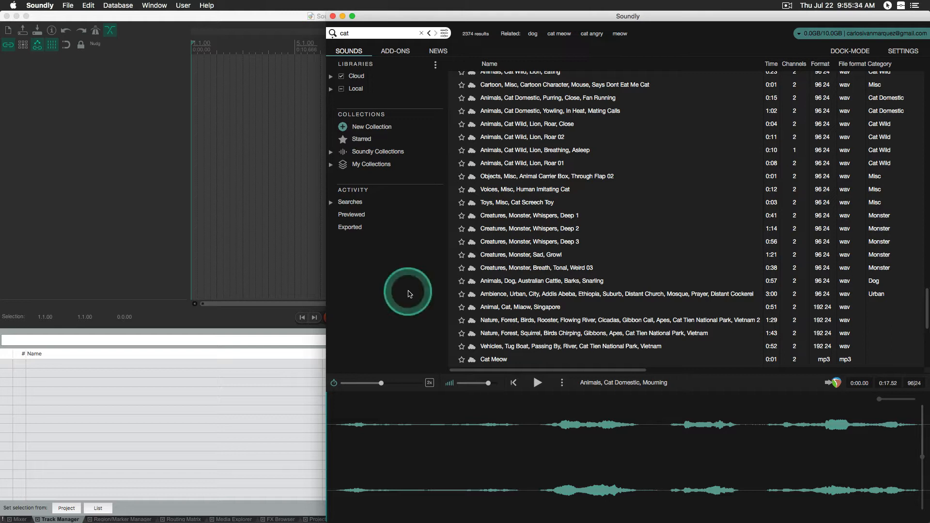
pyautogui.click(527, 242)
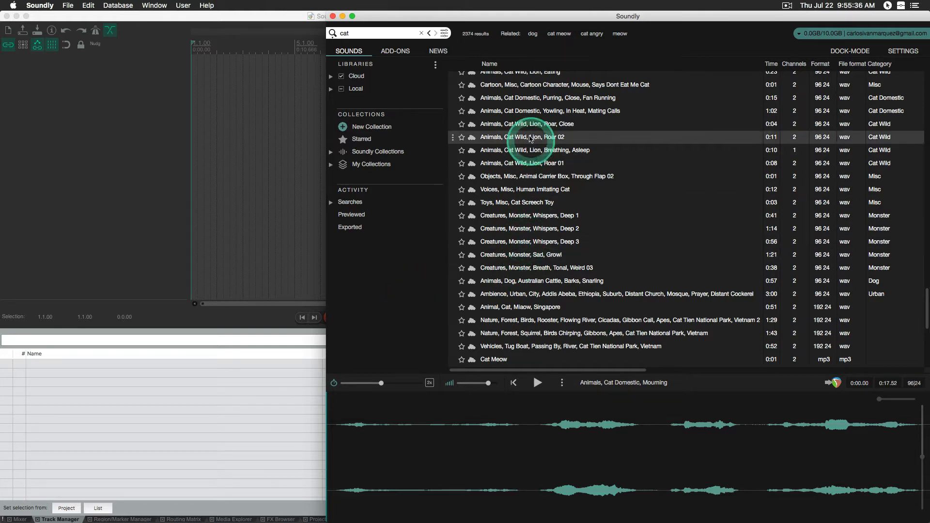
pyautogui.click(527, 124)
pyautogui.click(471, 331)
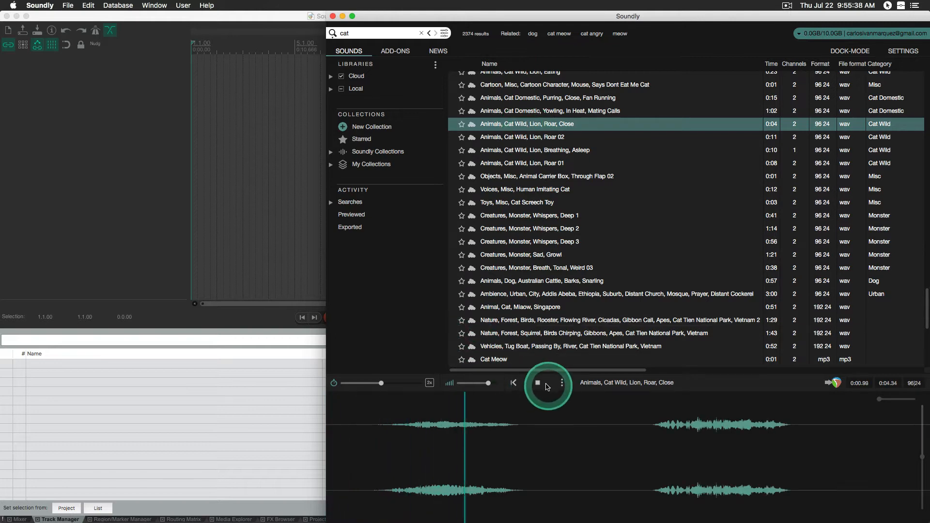
pyautogui.click(537, 383)
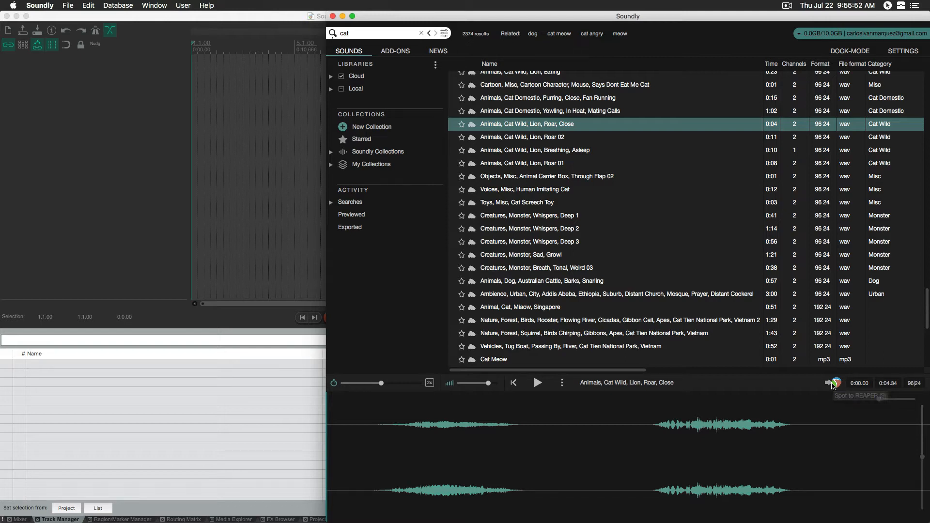
pyautogui.click(833, 384)
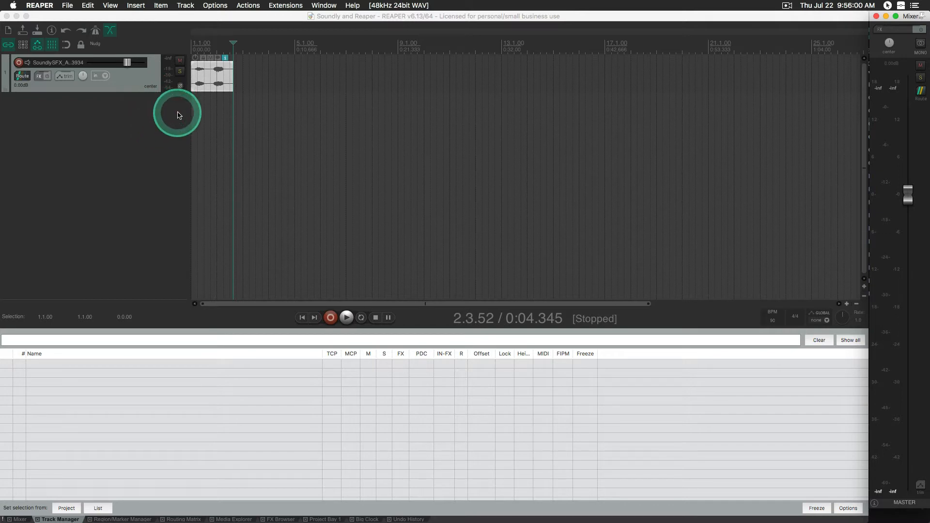
# Return the edit cursor to the project start in REAPER
pyautogui.scroll(5, 178, 115)
pyautogui.press('Home')
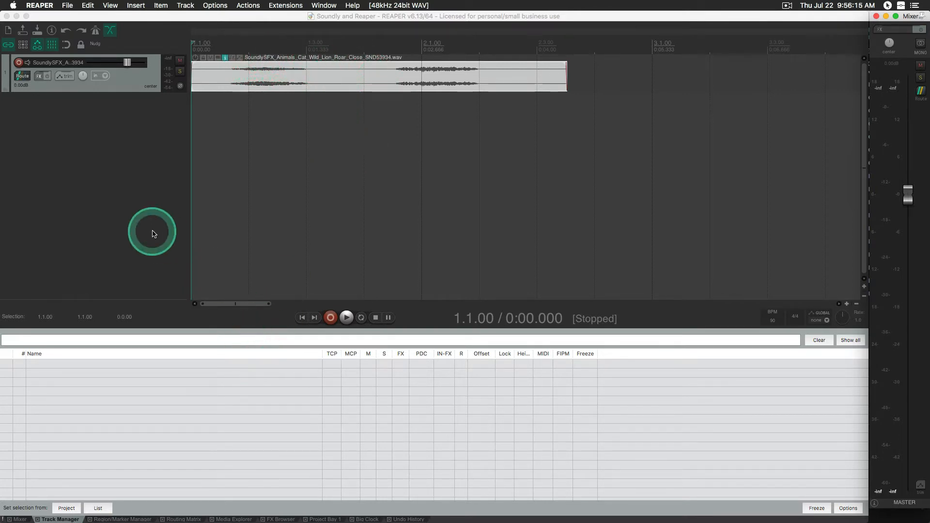
pyautogui.click(140, 271)
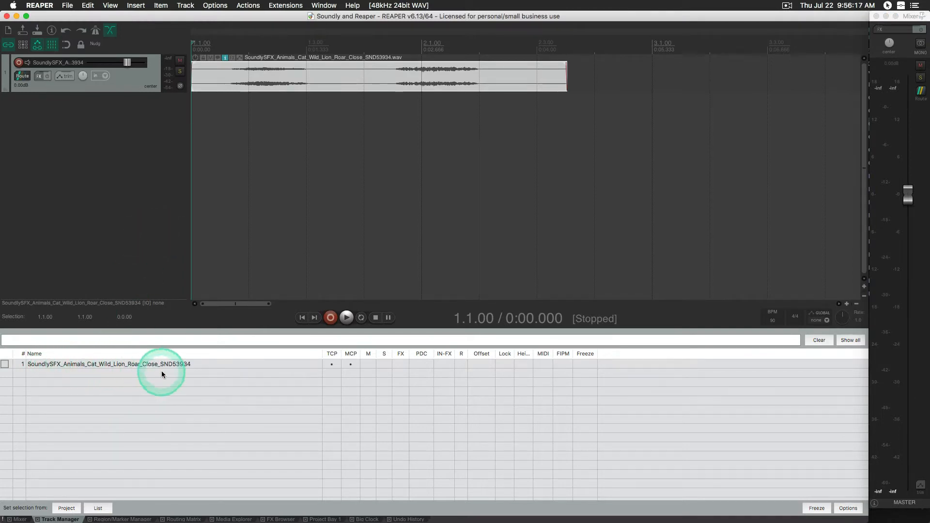
pyautogui.click(88, 179)
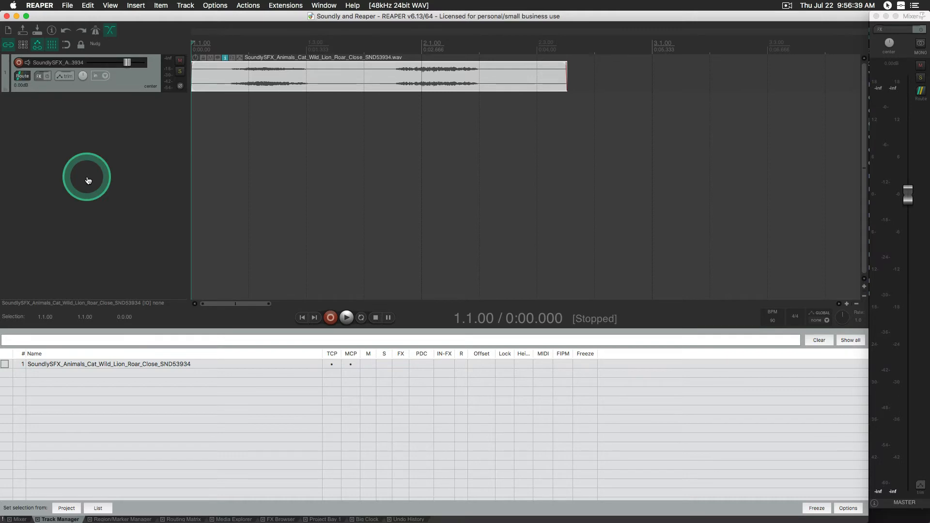
# Switch to Soundly, preview "Animals, Cat Wild, Lion, Roar 01", stop playback and spot it to REAPER
pyautogui.press('super+Tab')
pyautogui.click(529, 162)
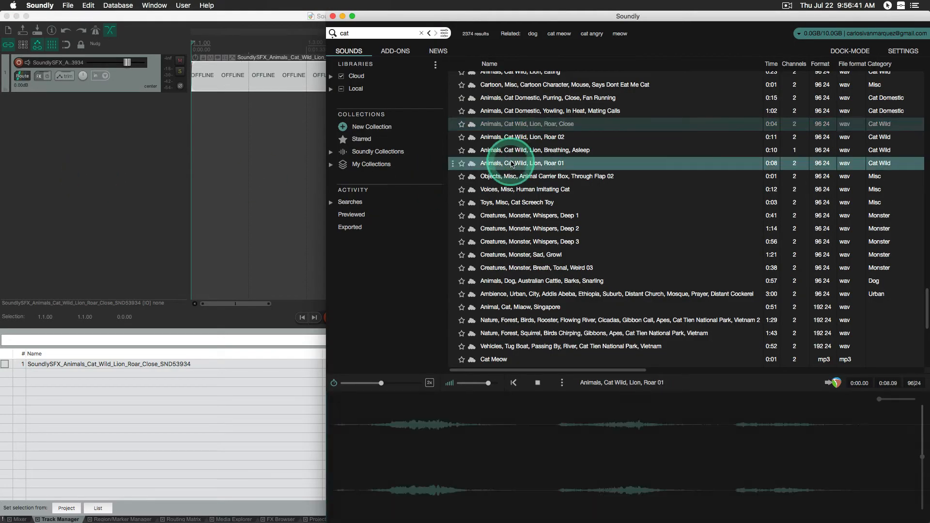
pyautogui.click(537, 383)
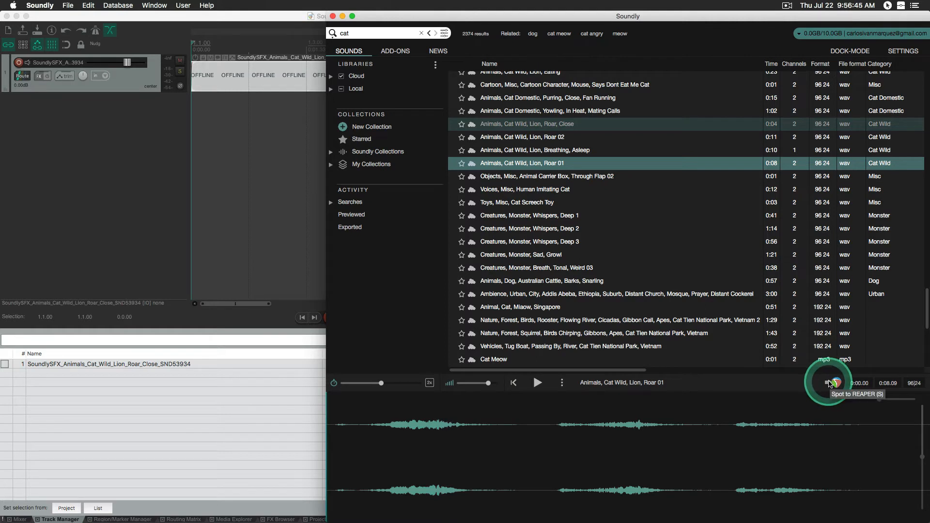
pyautogui.click(829, 383)
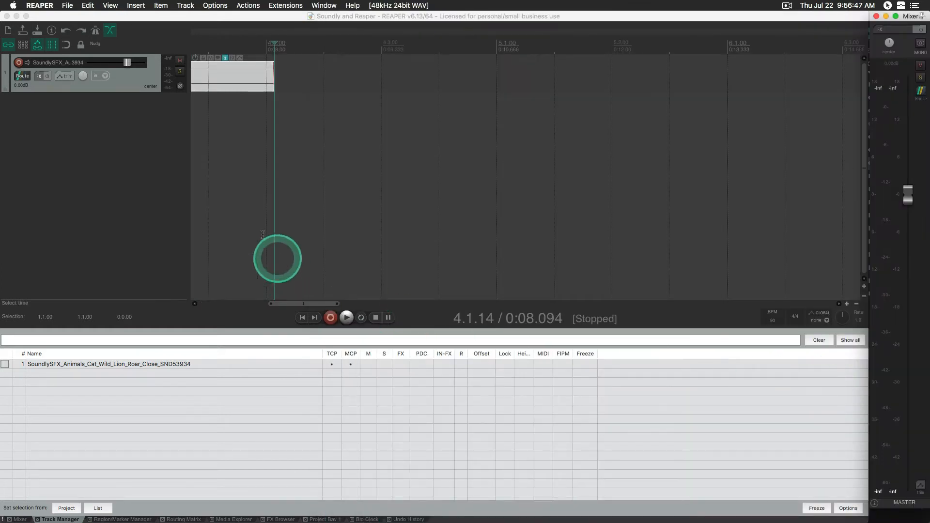
# Move the Lion Roar 01 item to the project start on a new second track, and return the edit cursor to the start
pyautogui.scroll(-5, 270, 190)
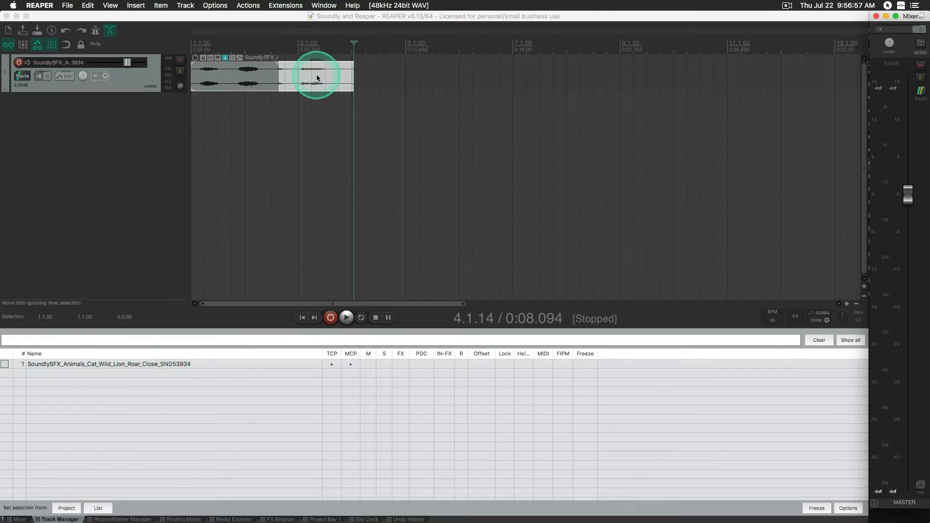
pyautogui.moveTo(317, 87); pyautogui.dragTo(223, 119)
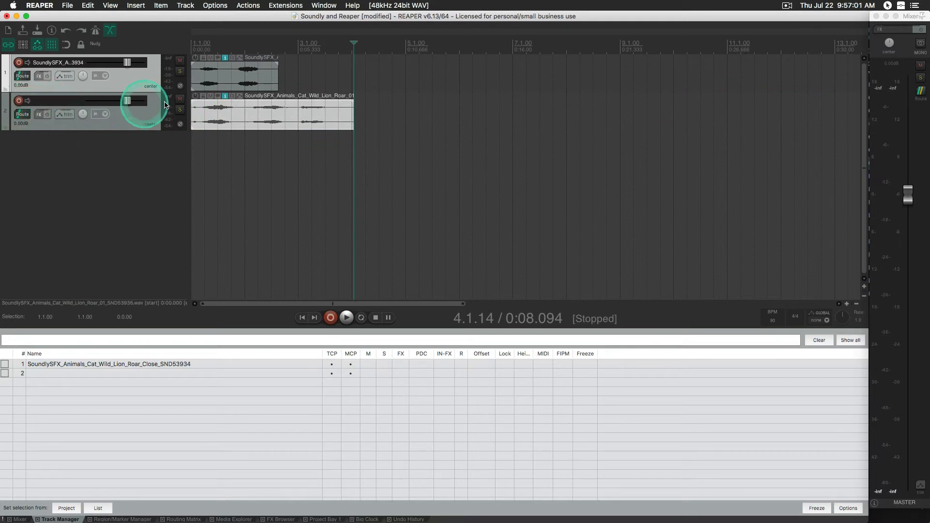
pyautogui.click(91, 184)
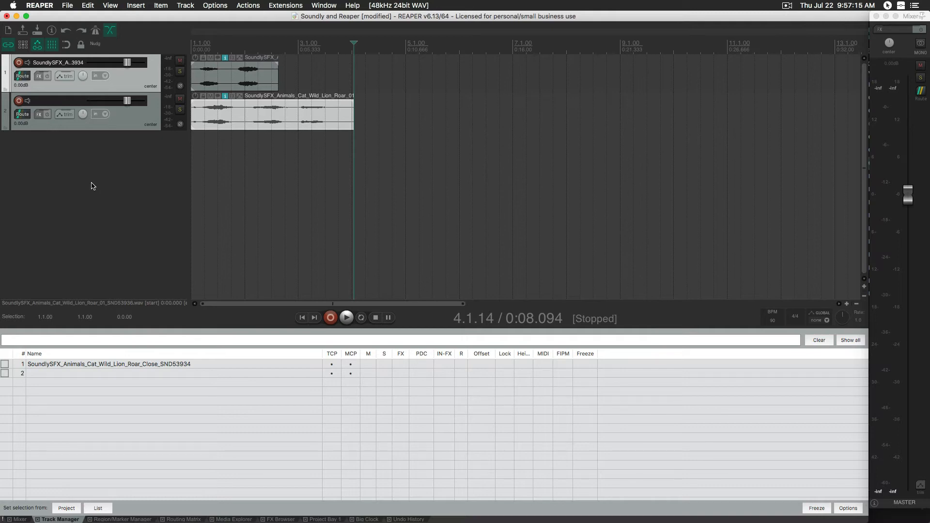
pyautogui.click(92, 186)
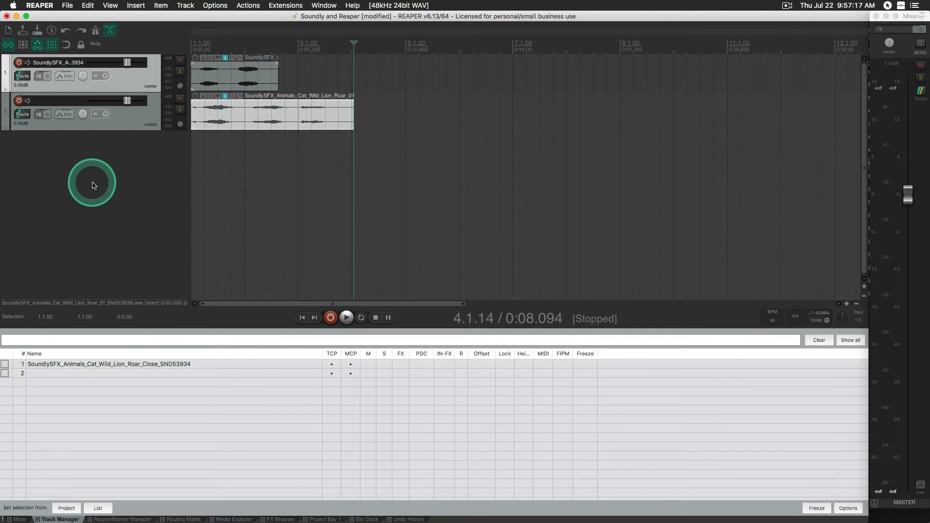
pyautogui.click(230, 169)
pyautogui.press('Home')
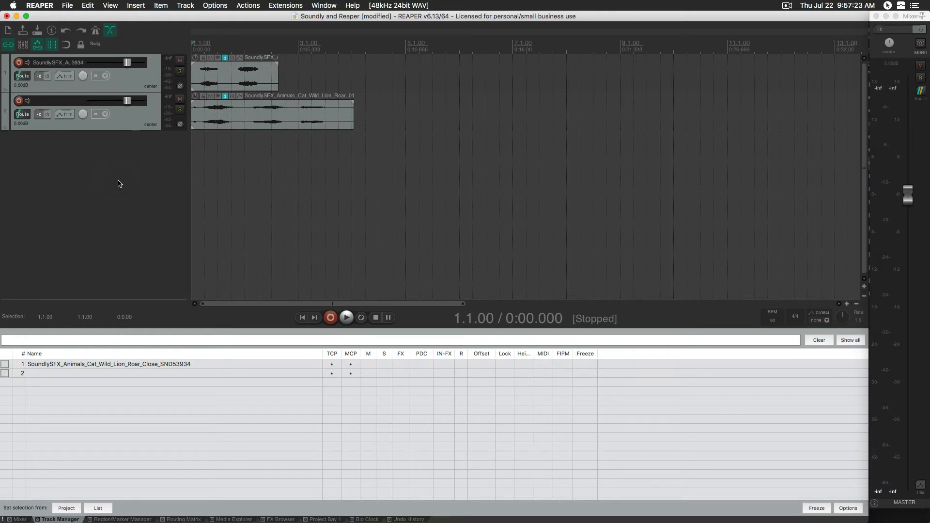
# Switch to Soundly, preview "Creatures, Monster, Breath, Tonal, Weird 03" and spot it to REAPER
pyautogui.press('super+Tab')
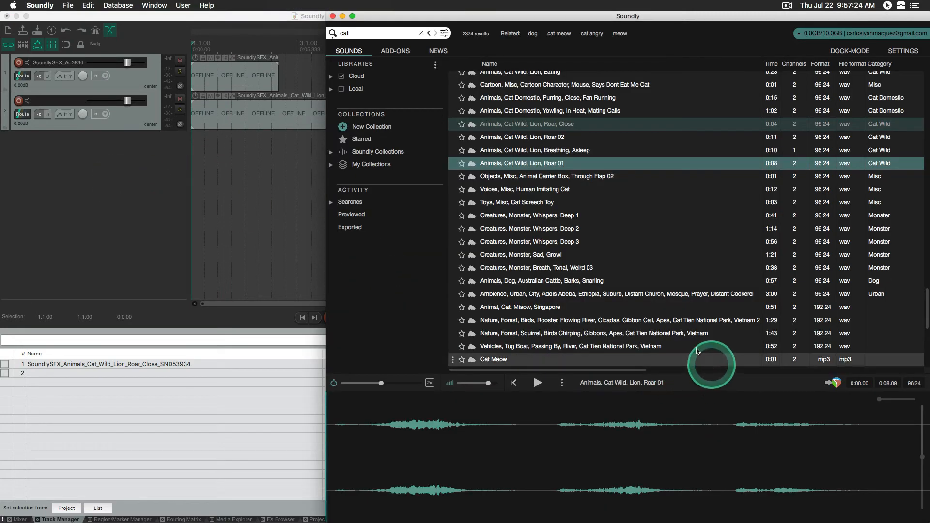
pyautogui.click(493, 267)
pyautogui.click(538, 383)
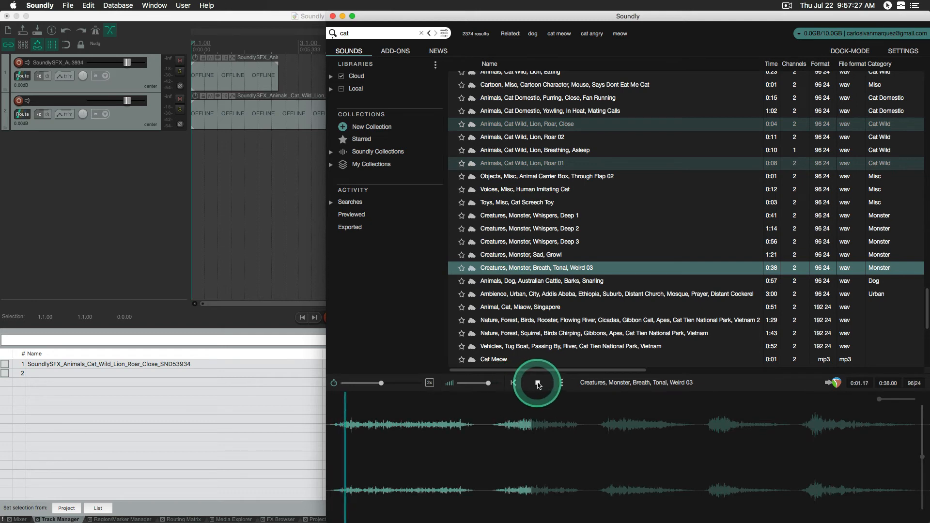
pyautogui.click(831, 383)
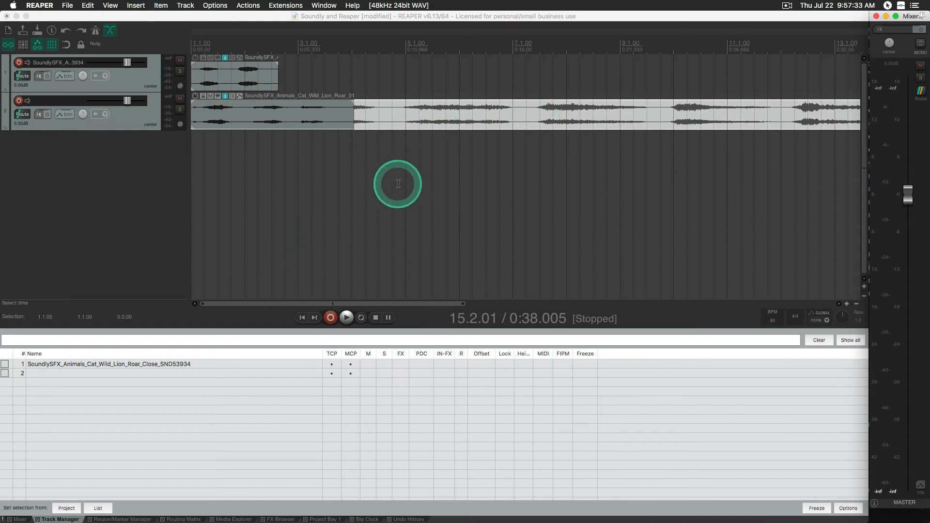
# Move the Monster Breath item to the project start on a new third track, and return the edit cursor to the start
pyautogui.click(441, 125)
pyautogui.moveTo(442, 125); pyautogui.dragTo(379, 162)
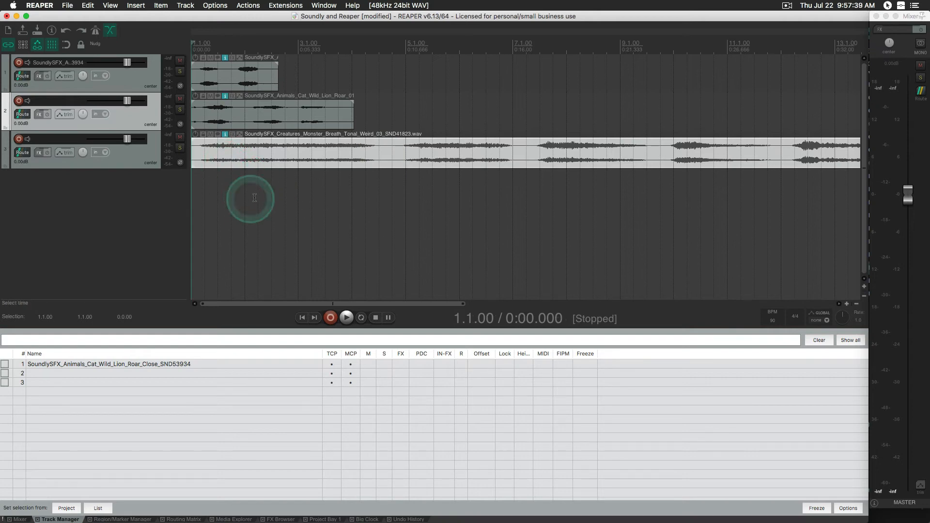
pyautogui.click(240, 201)
pyautogui.press('Home')
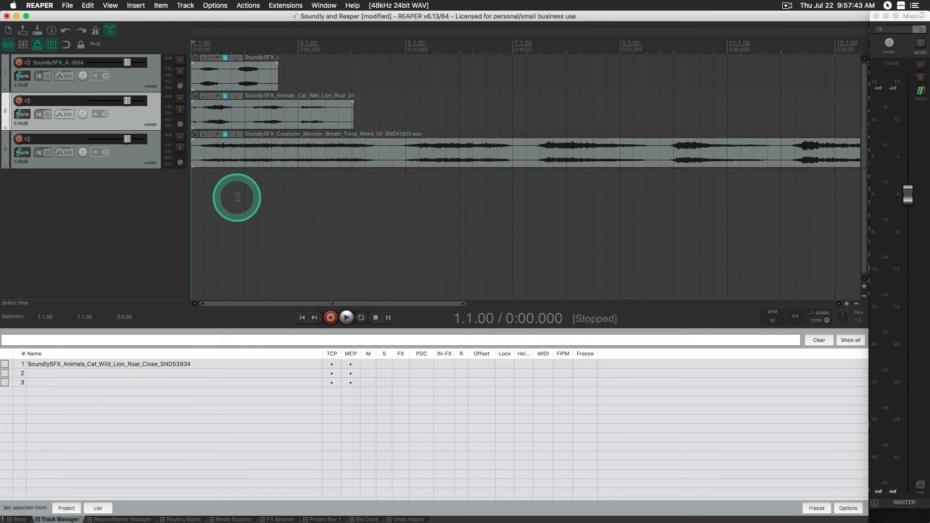
# Switch to Soundly, preview "Animals, Dog, Australian Cattle, Barks, Snarling" and spot it to REAPER
pyautogui.press('super+Tab')
pyautogui.click(588, 281)
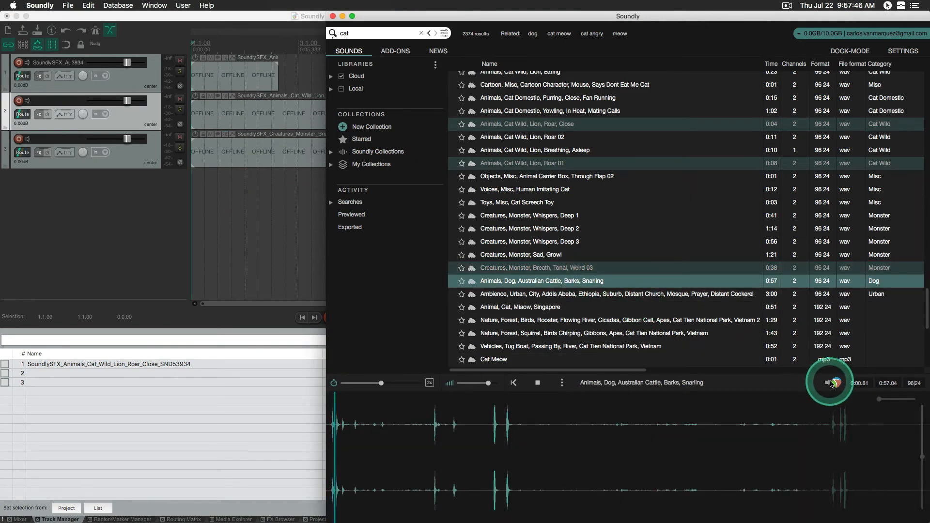
pyautogui.click(538, 383)
pyautogui.click(822, 392)
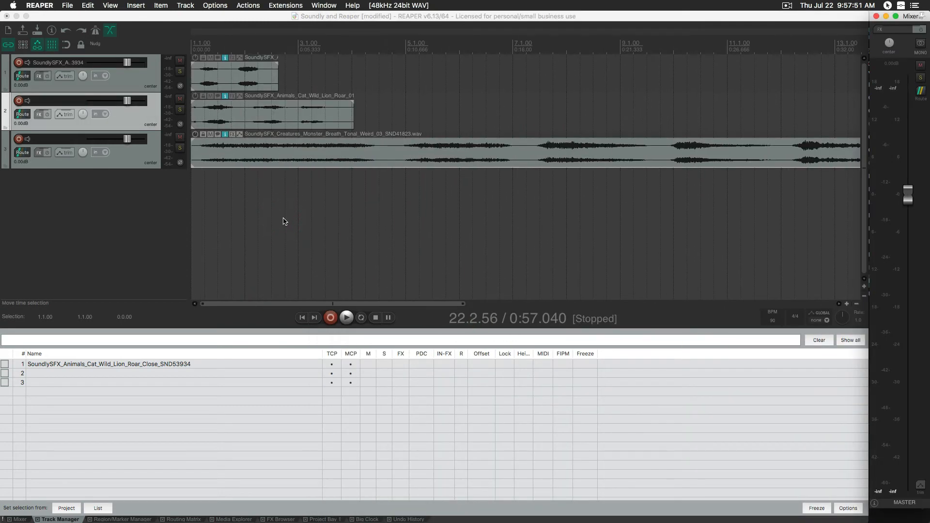
# Move the Australian Cattle dog barks item to the project start on a new fourth track
pyautogui.click(283, 218)
pyautogui.scroll(-5, 284, 218)
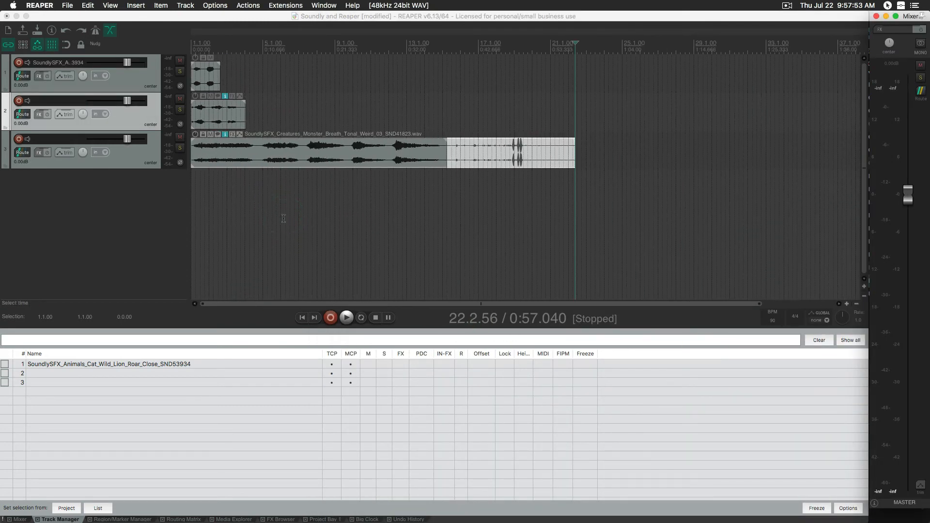
pyautogui.moveTo(474, 161); pyautogui.dragTo(237, 191)
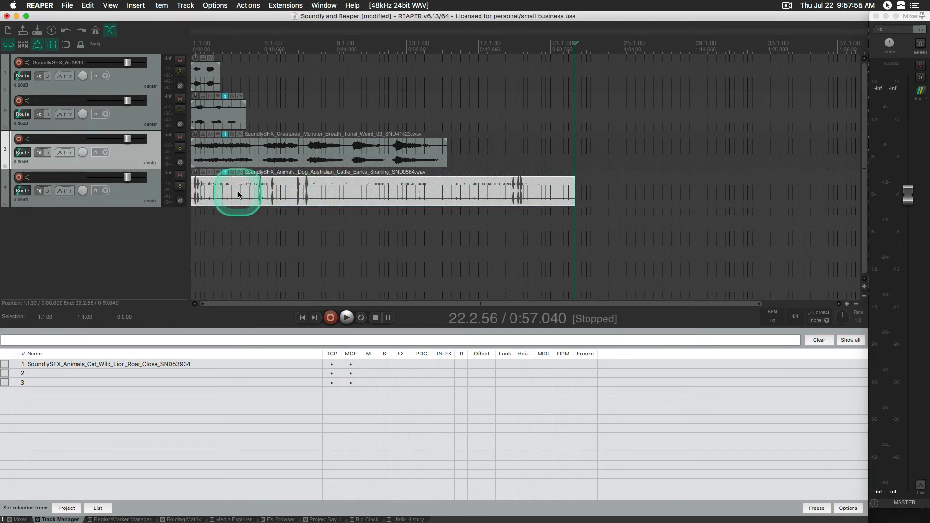
# Place the edit cursor just past the Lion Roar 01 item, at about 0:10.9, leaving no item selected
pyautogui.moveTo(227, 104); pyautogui.dragTo(210, 113)
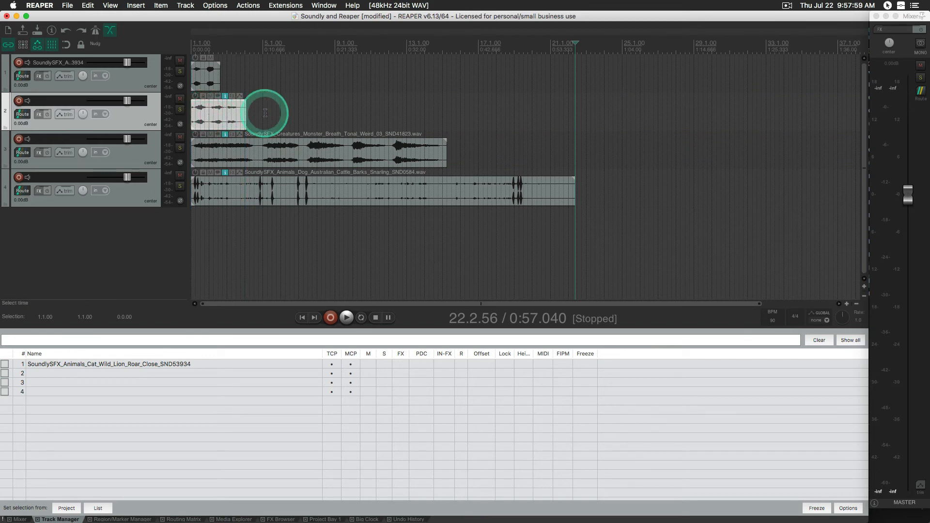
pyautogui.click(264, 113)
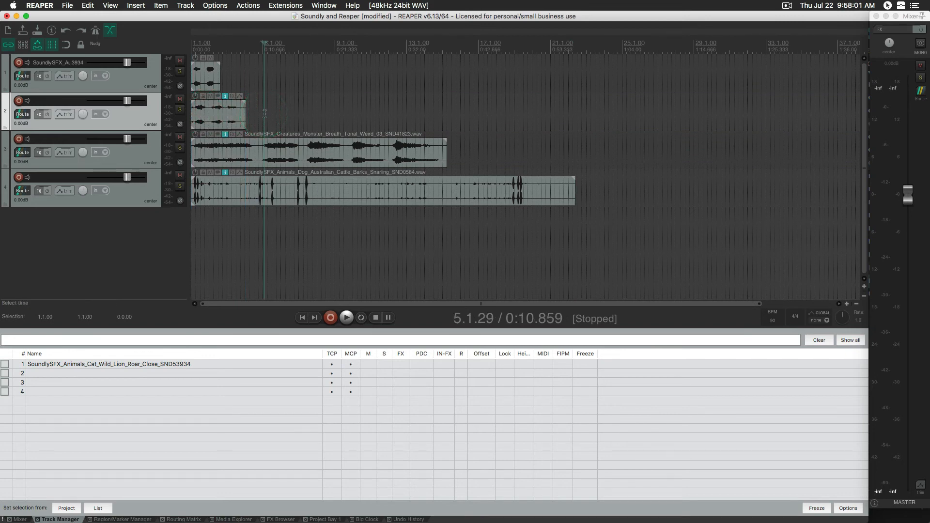
pyautogui.click(260, 114)
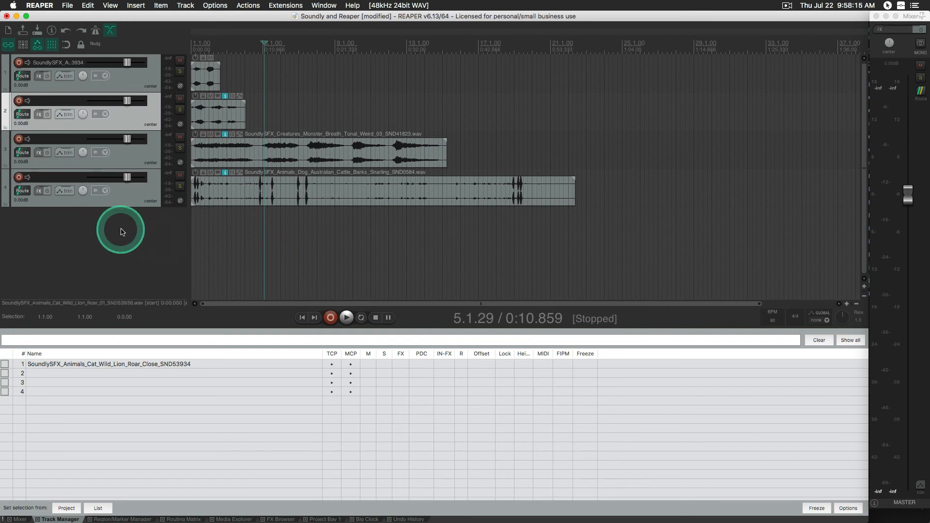
# Switch to Soundly and bring "Animal, Cat, Miaow, Singapore" into the empty REAPER track area as a new fifth track
pyautogui.press('super+Tab')
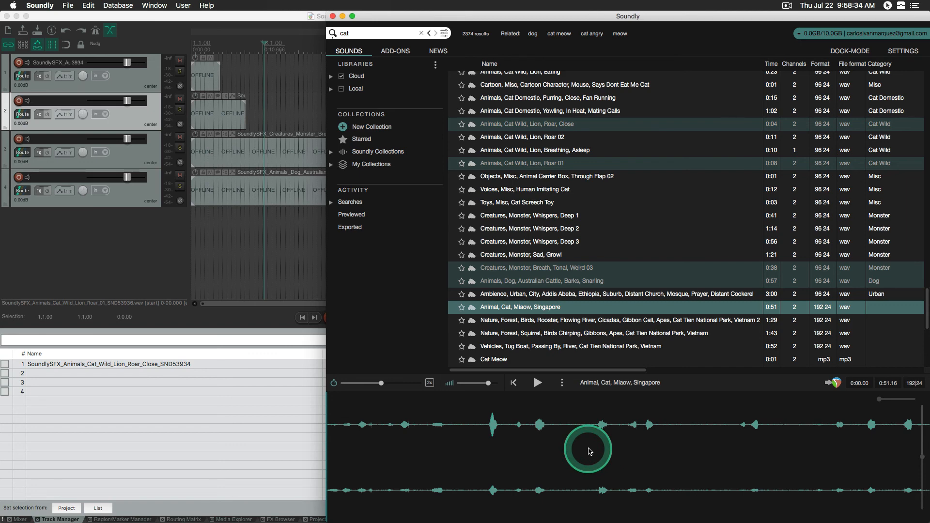
pyautogui.click(589, 452)
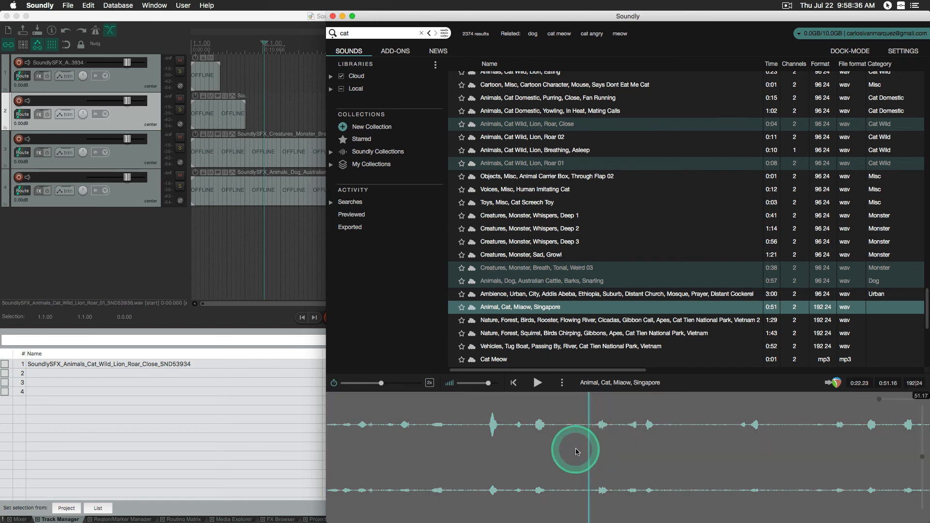
pyautogui.moveTo(575, 452); pyautogui.dragTo(111, 237)
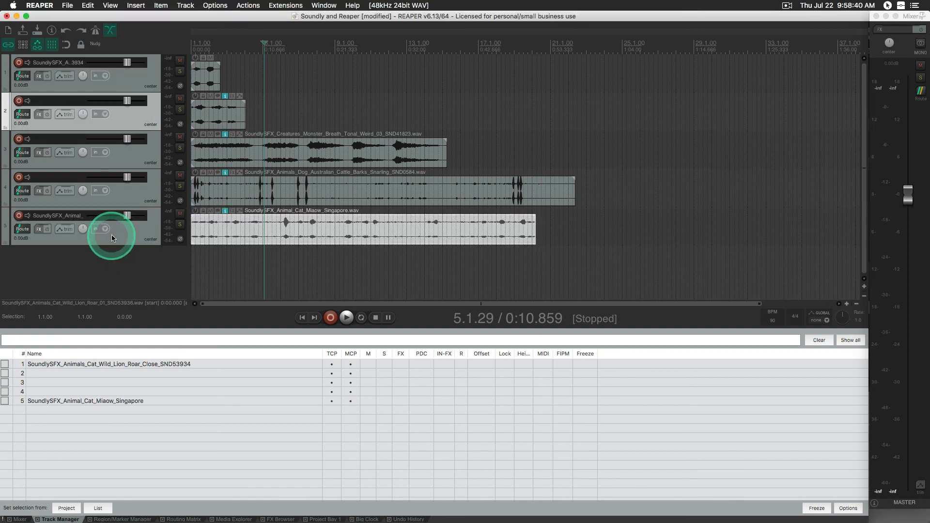
pyautogui.click(140, 276)
pyautogui.click(141, 277)
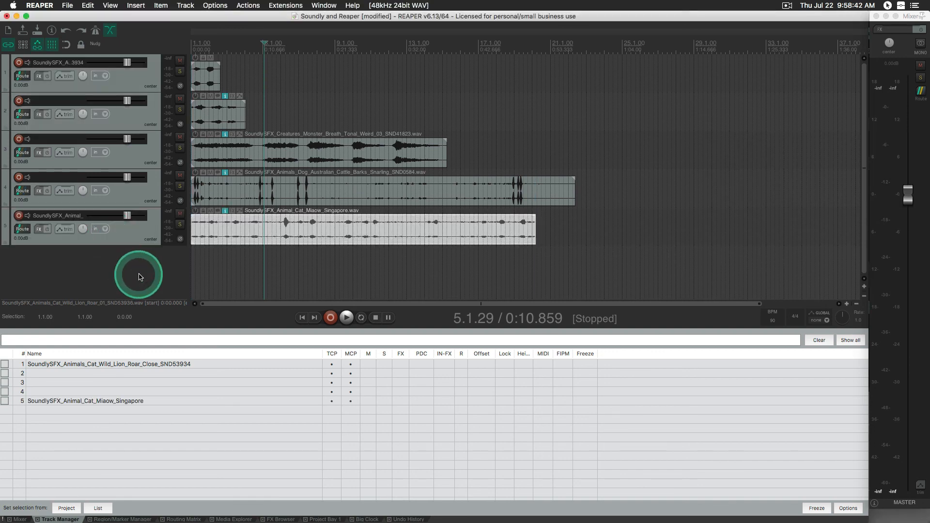